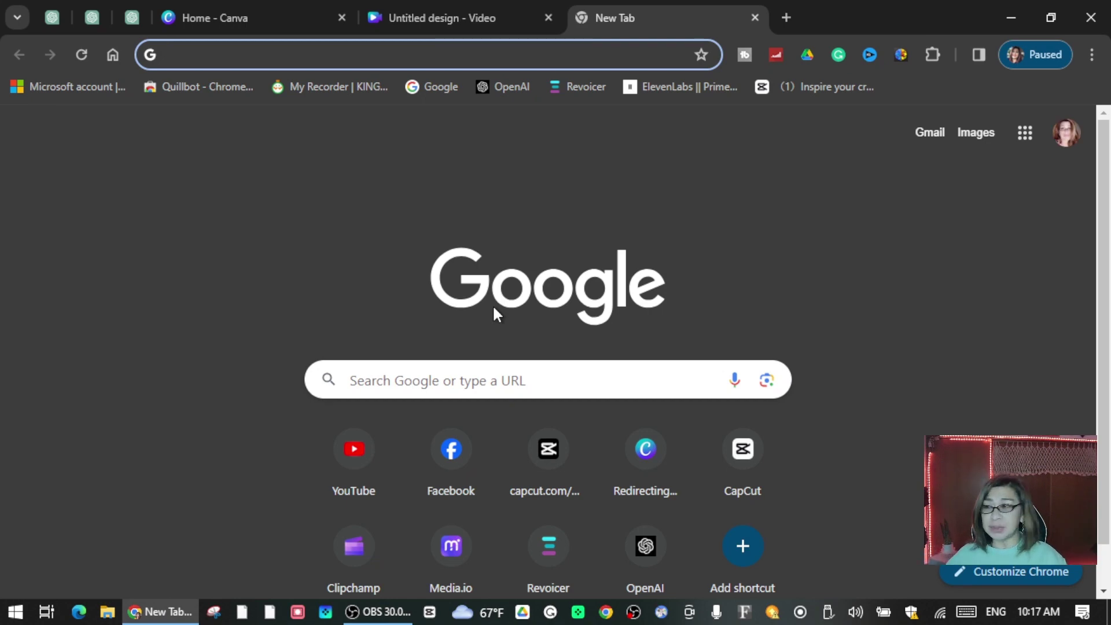
Step: Search Google for 'opus.com ai' and scroll down to the Opus Clip result
left_click(379, 374)
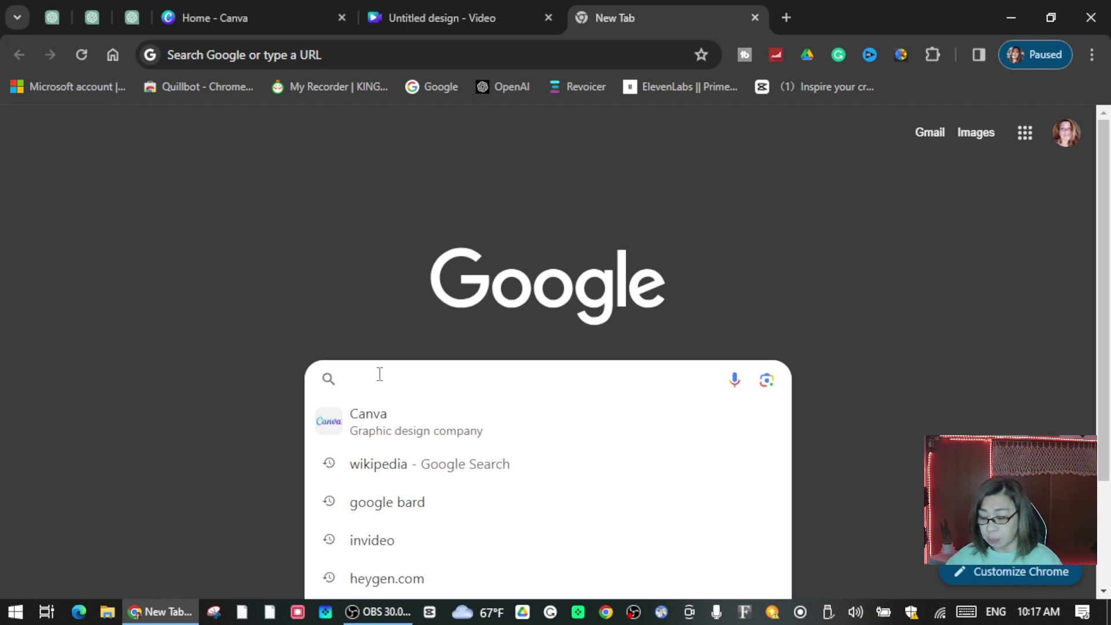
type("opus clip")
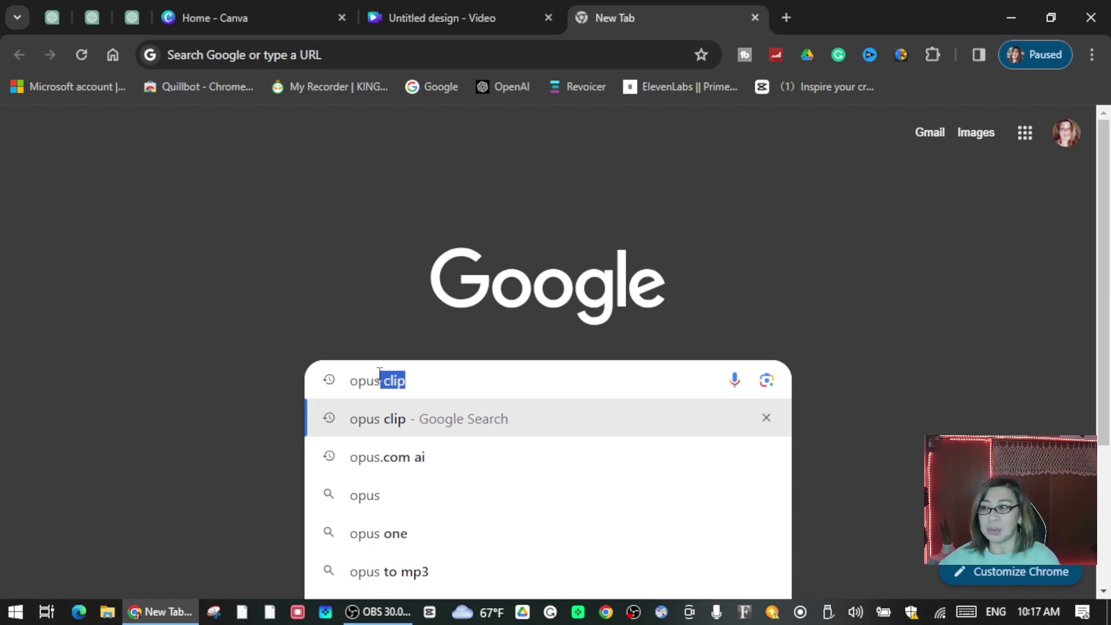
left_click(380, 462)
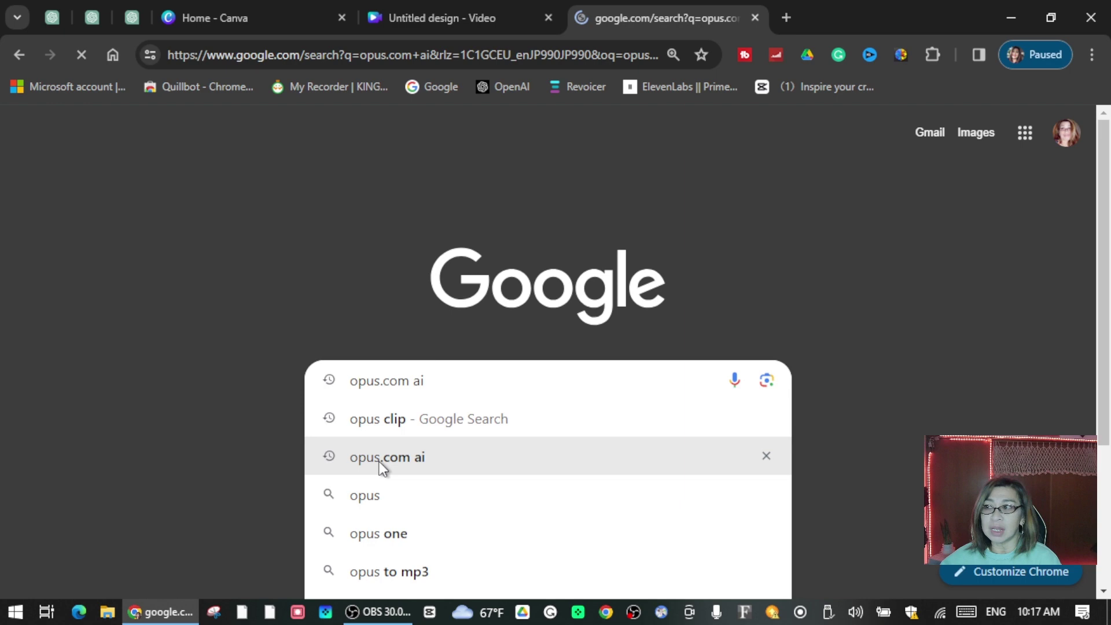
scroll(307, 384, "down", 3)
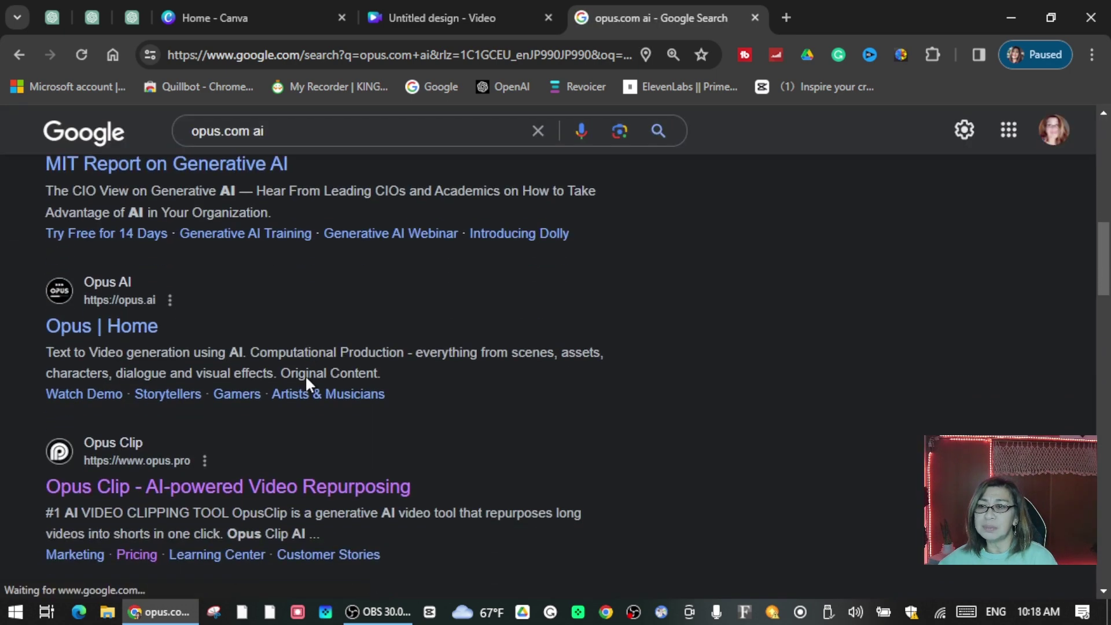
scroll(301, 373, "down", 2)
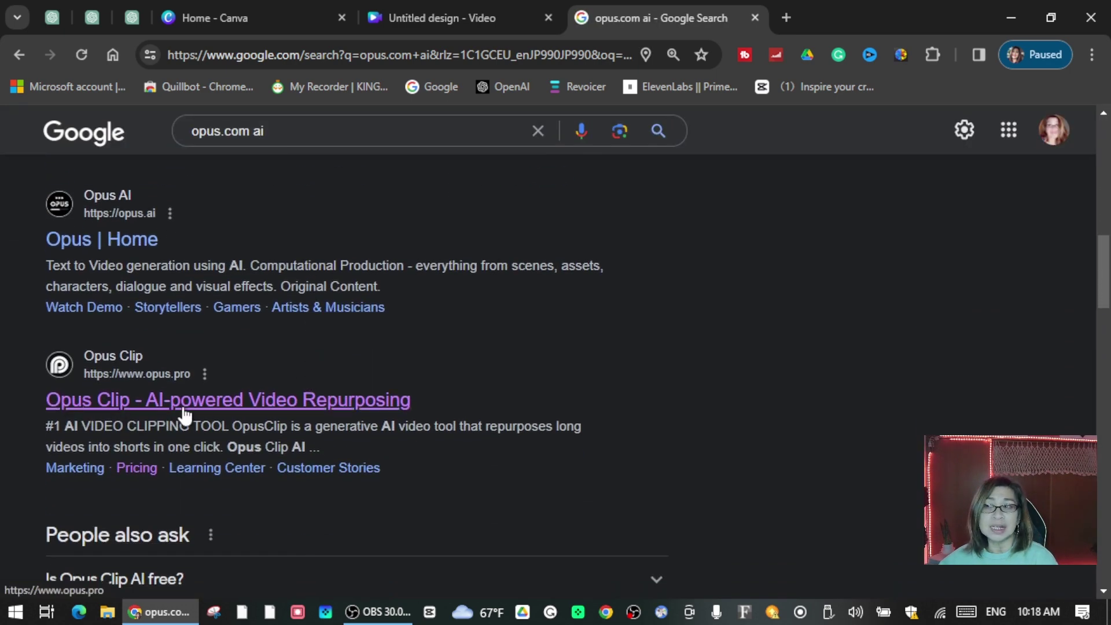
Step: Go to the Opus Clip website and sign in to reach the dashboard
left_click(216, 408)
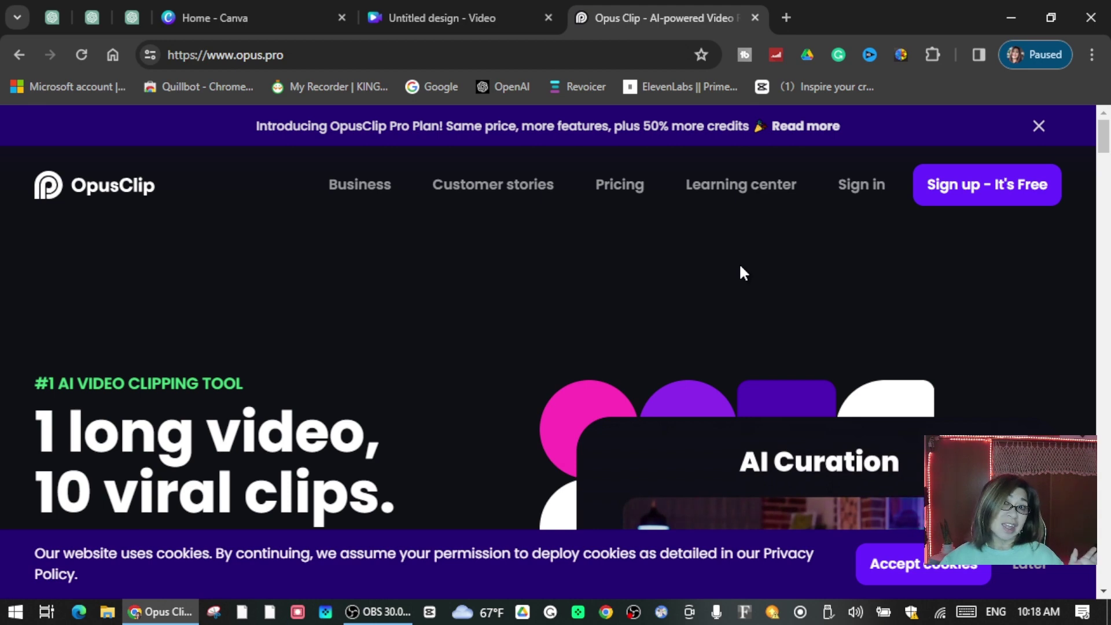
scroll(807, 295, "down", 3)
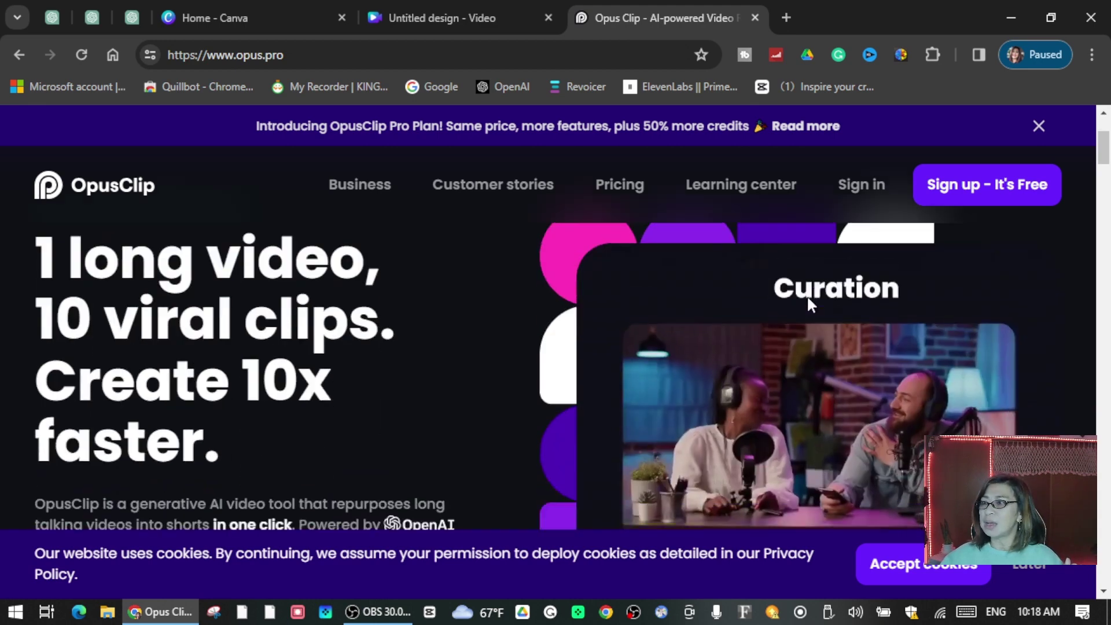
scroll(817, 290, "up", 2)
left_click(852, 188)
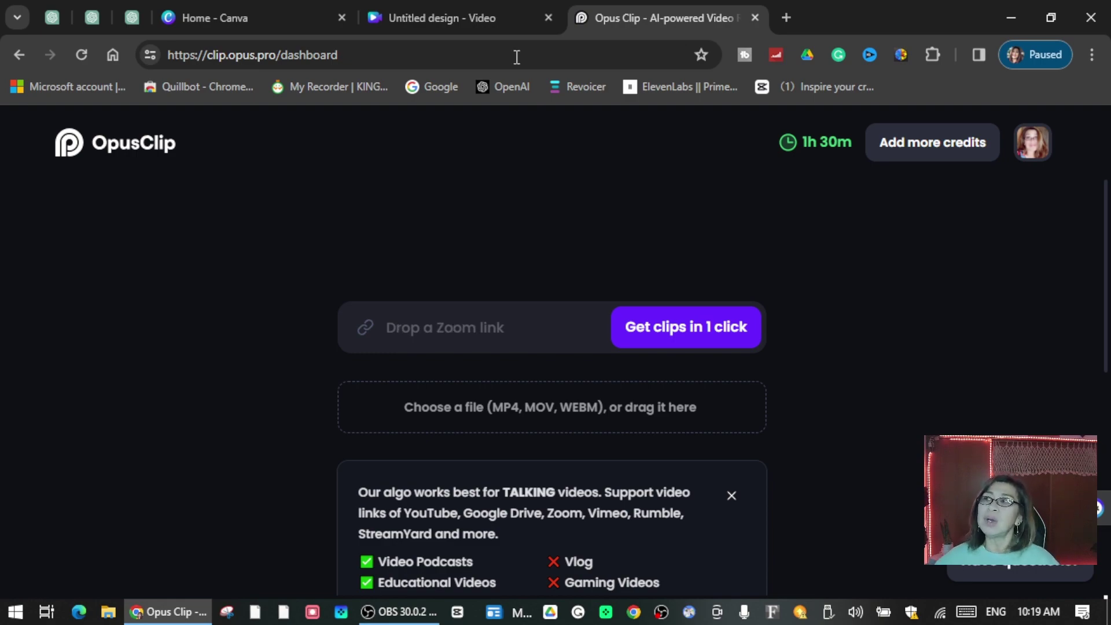
Step: In a new tab, copy the URL of the YouTube talking-avatar tutorial video
left_click(787, 18)
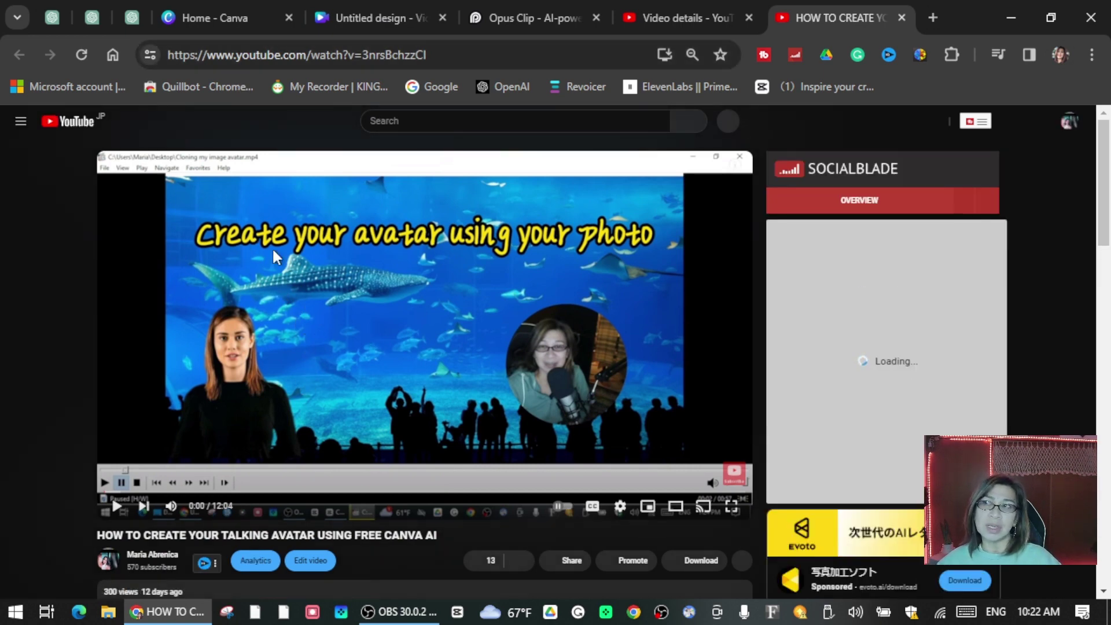
left_click(201, 55)
key("ctrl+c")
right_click(201, 55)
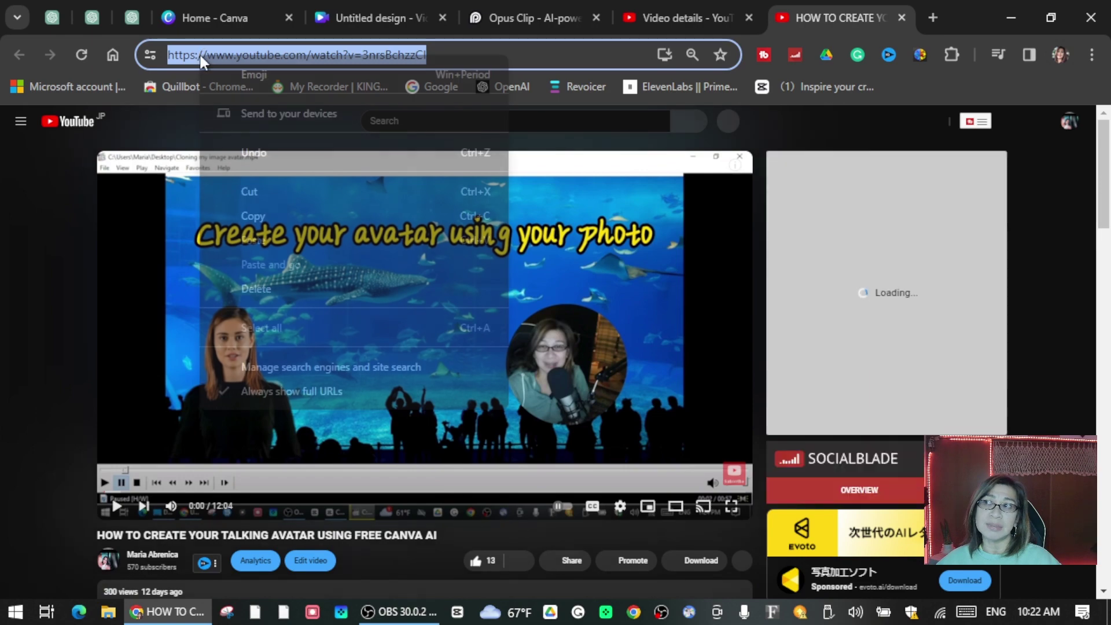
left_click(275, 214)
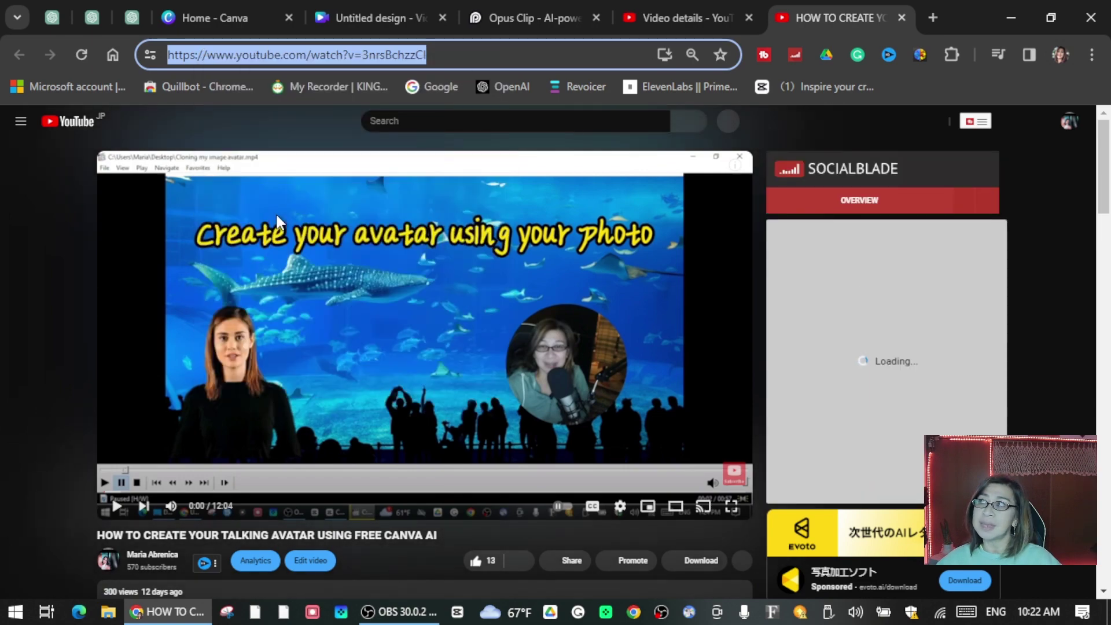
Step: Paste the copied YouTube link into Opus Clip's video link field to load it
left_click(533, 19)
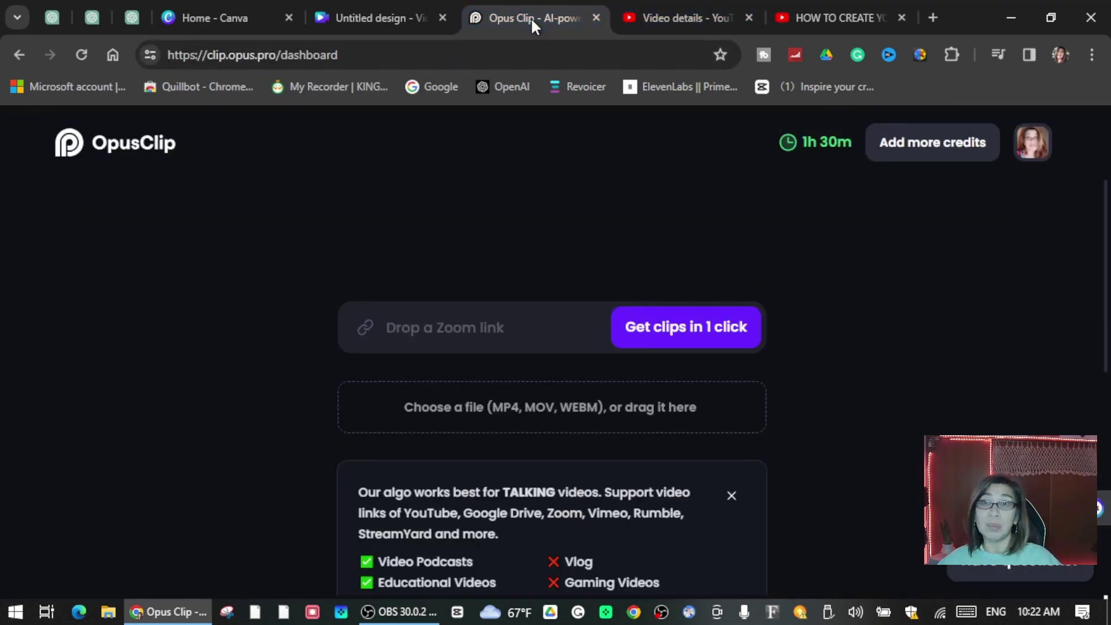
right_click(397, 327)
left_click(449, 225)
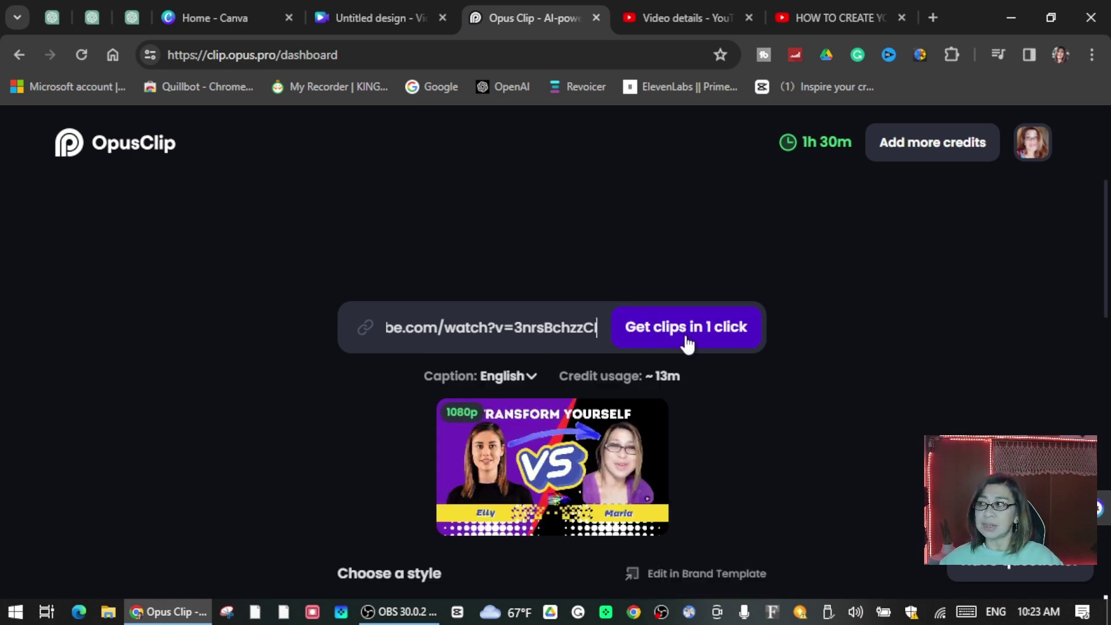
scroll(580, 435, "down", 2)
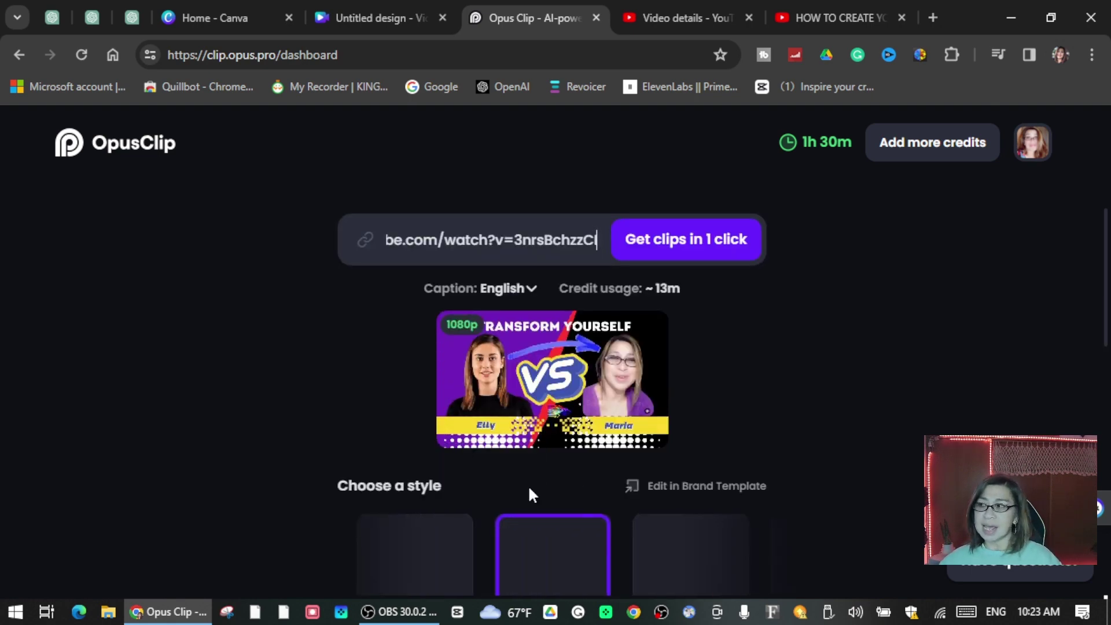
Step: Review the style options, keeping Preset template 1, English captions and Auto clip length
scroll(528, 485, "down", 4)
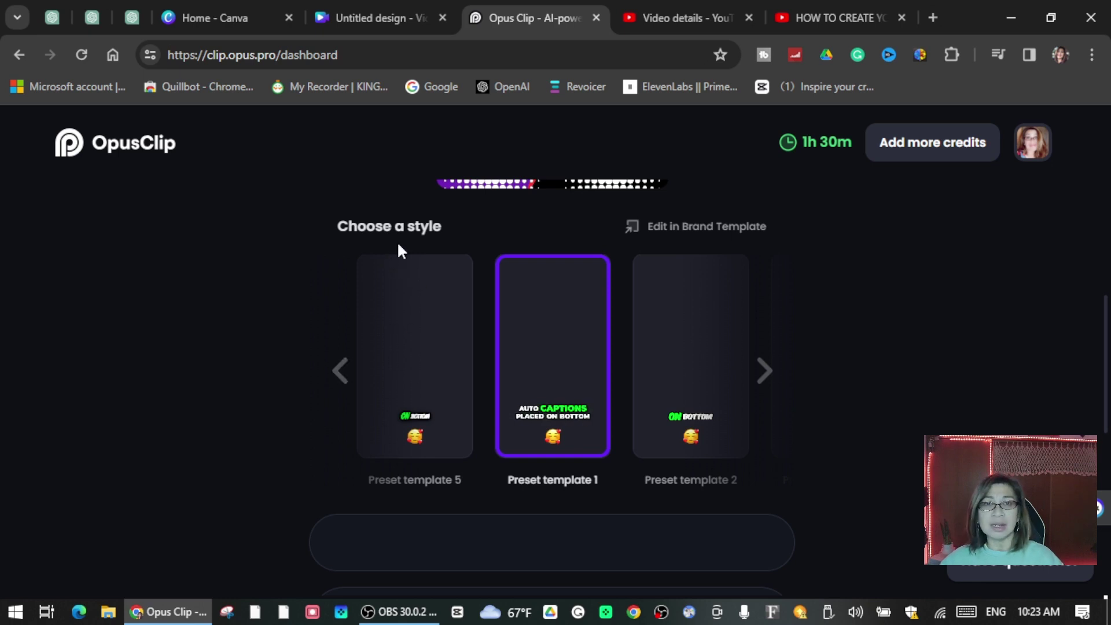
mouse_move(429, 351)
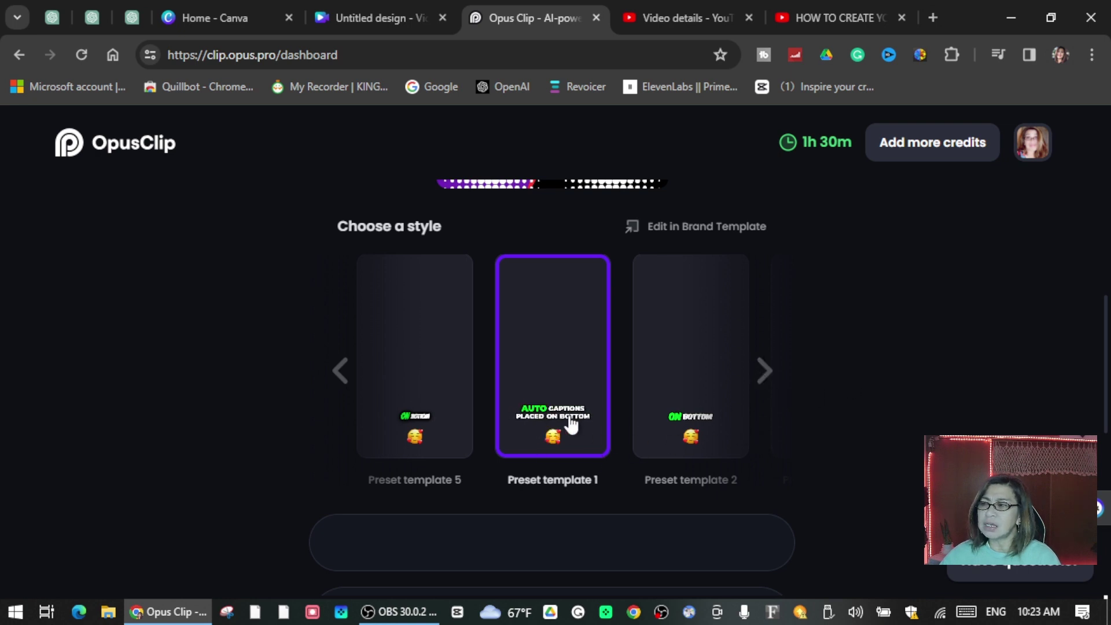
mouse_move(574, 425)
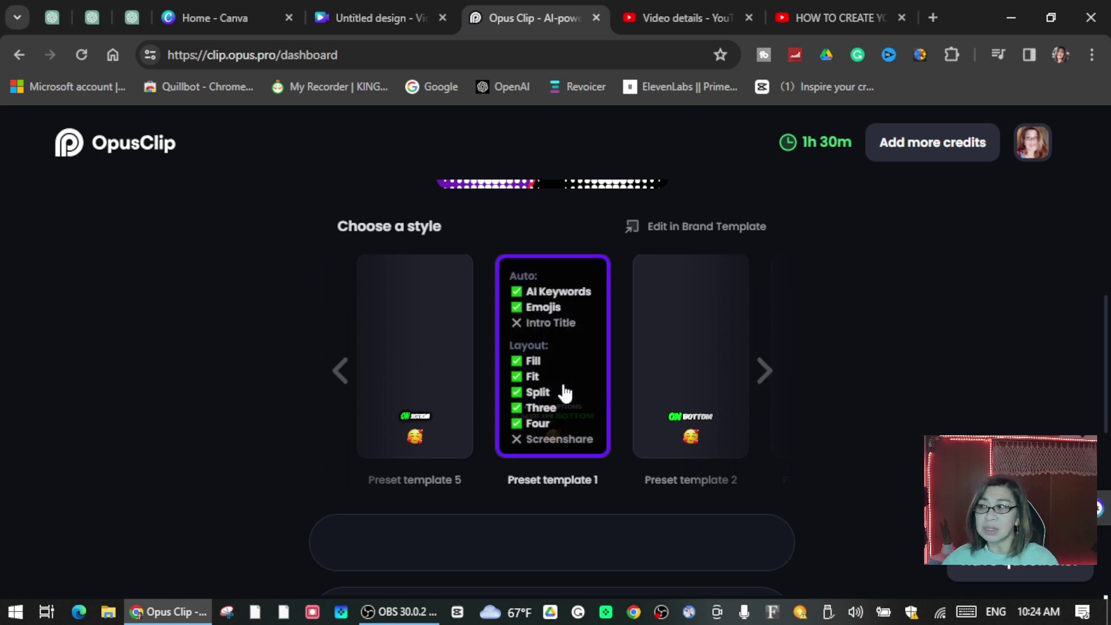
scroll(565, 393, "down", 3)
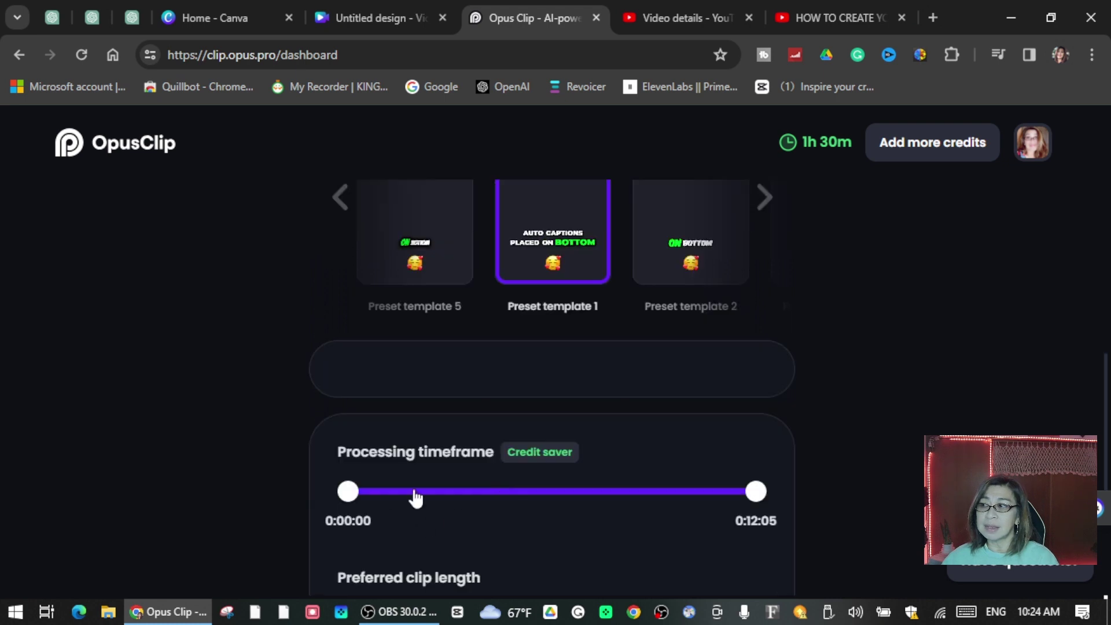
scroll(598, 469, "down", 3)
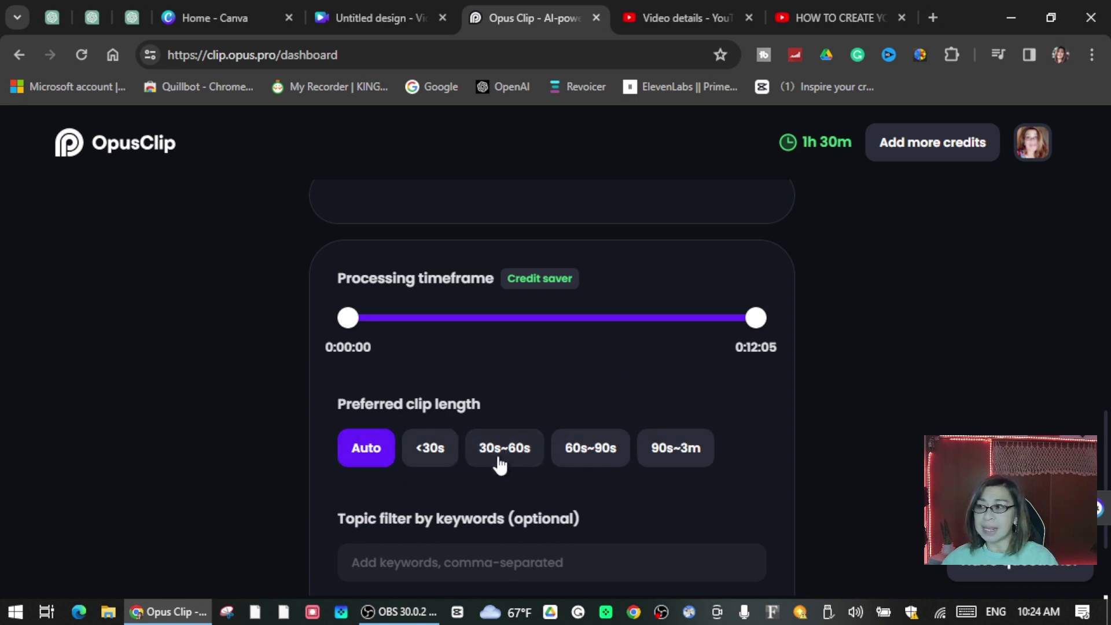
scroll(550, 451, "down", 3)
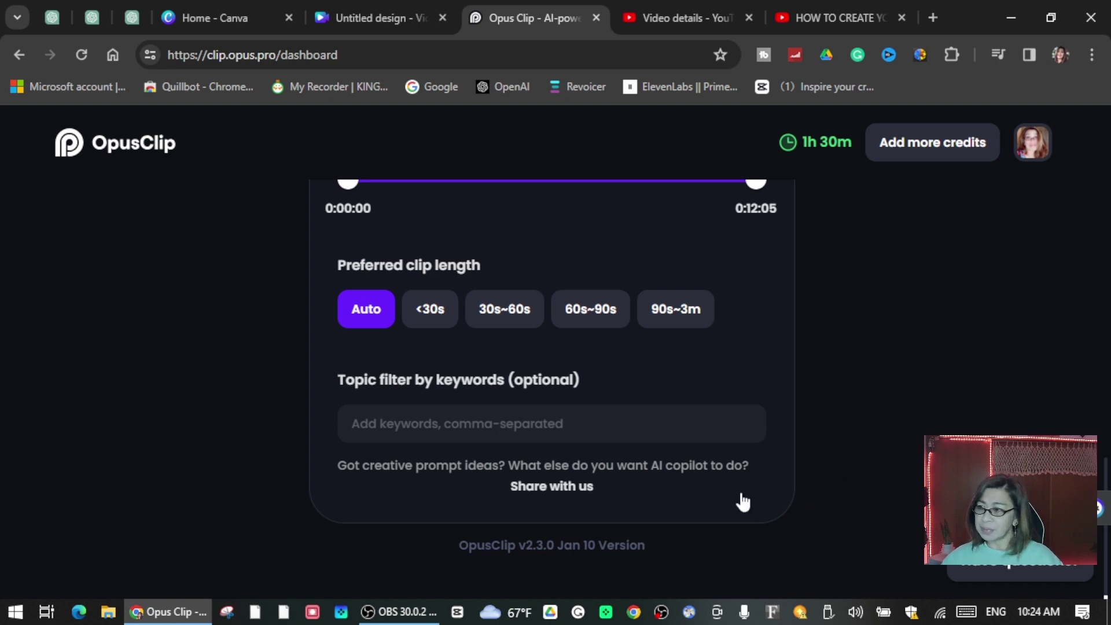
scroll(743, 500, "up", 10)
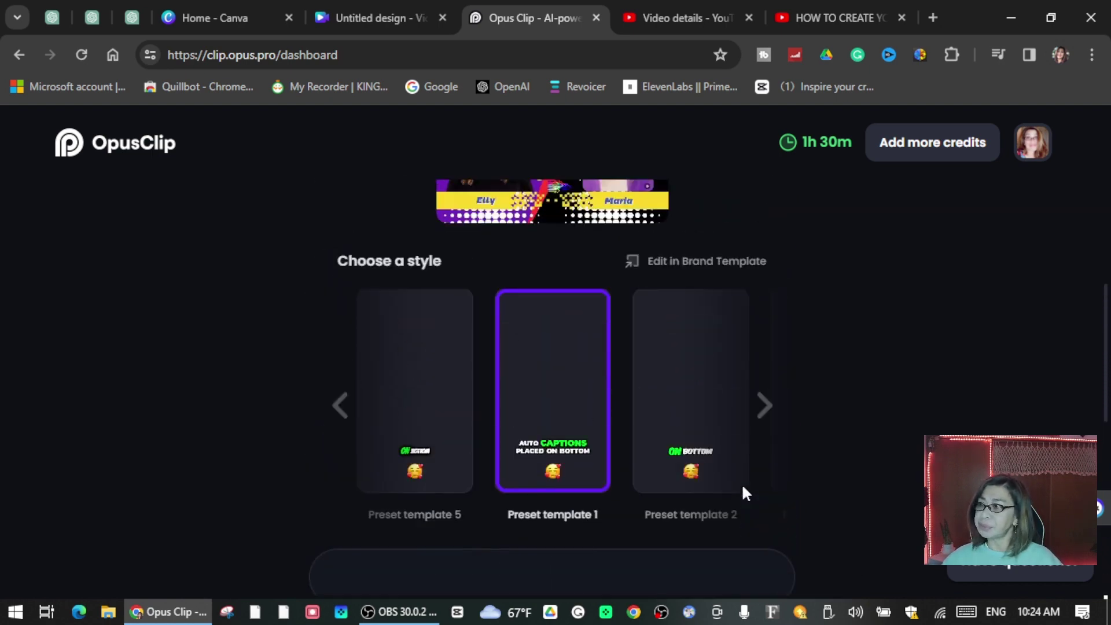
scroll(746, 463, "up", 5)
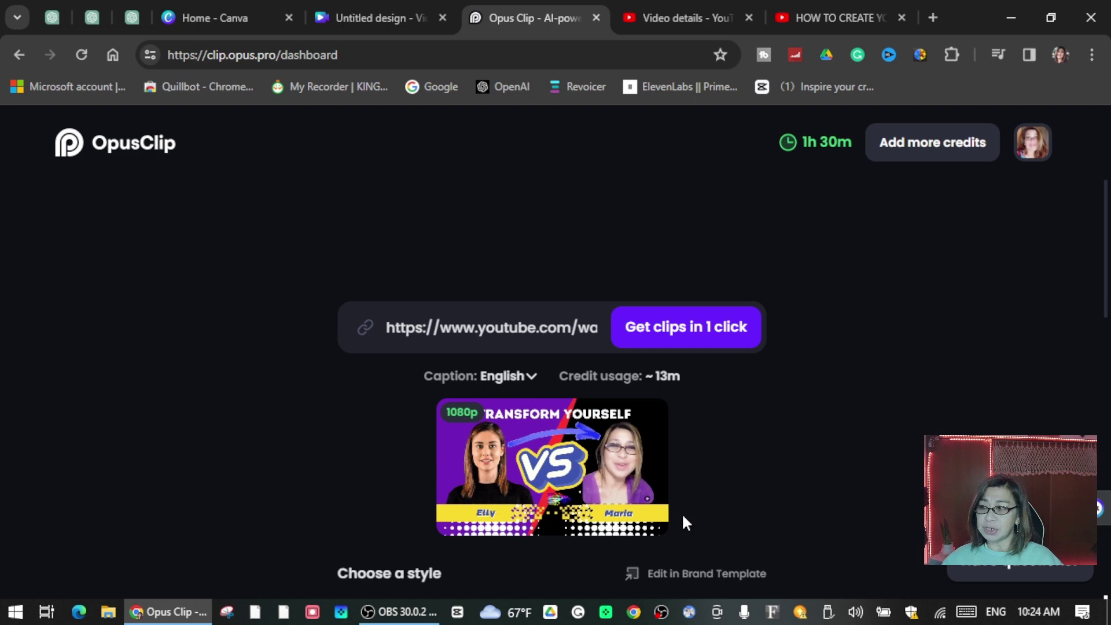
scroll(683, 522, "down", 7)
scroll(491, 405, "up", 3)
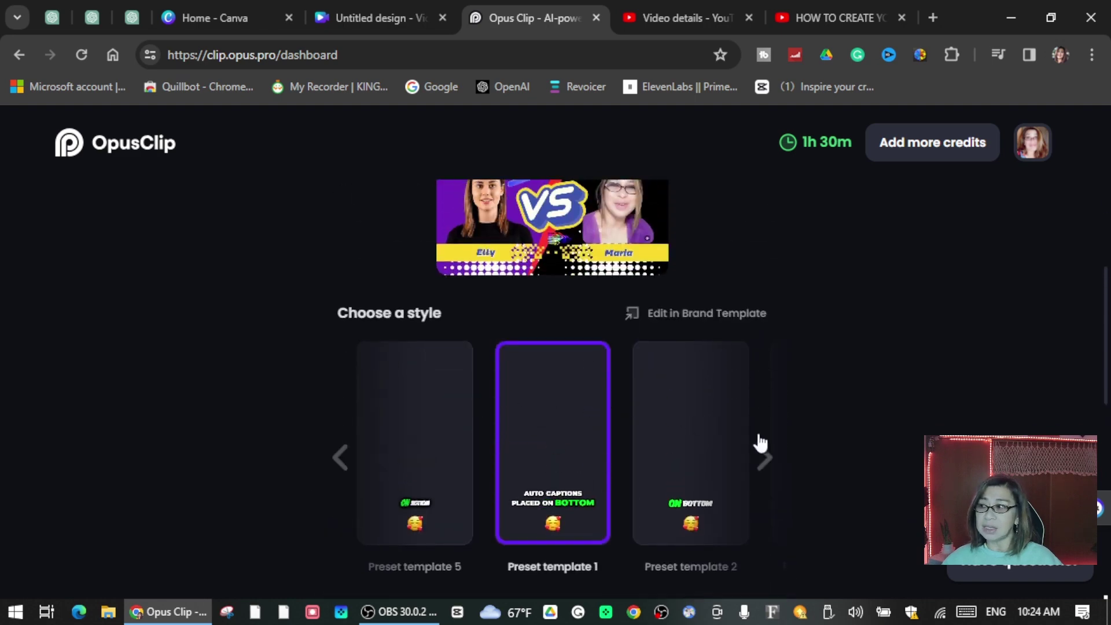
scroll(760, 444, "up", 4)
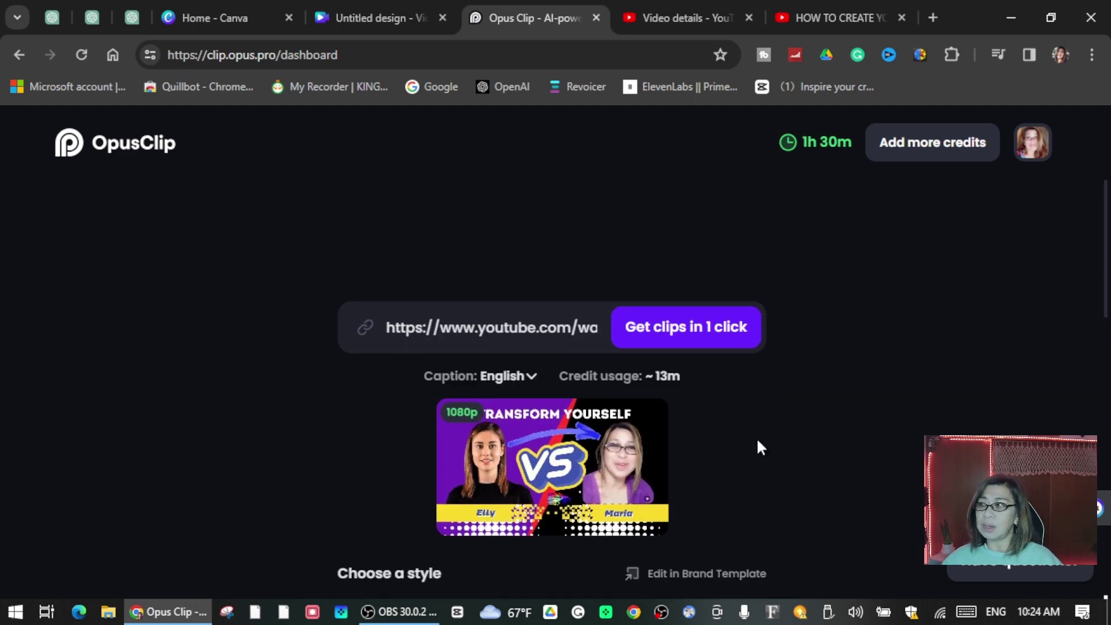
Step: Generate clips from the YouTube video; clip #1 scores 99 at 04:33
left_click(694, 342)
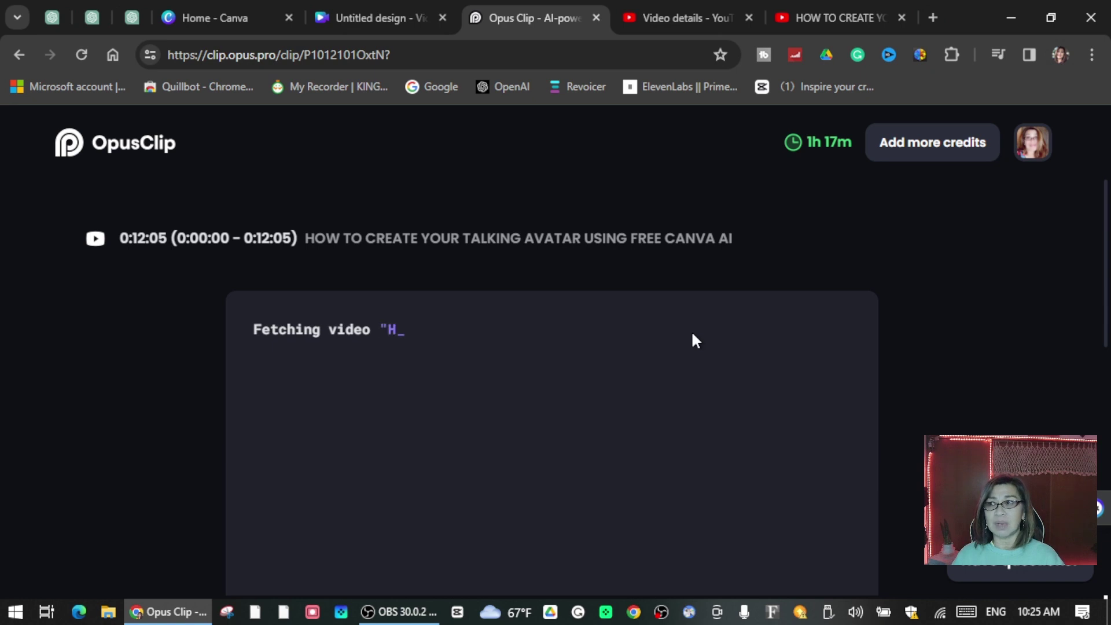
scroll(487, 412, "down", 2)
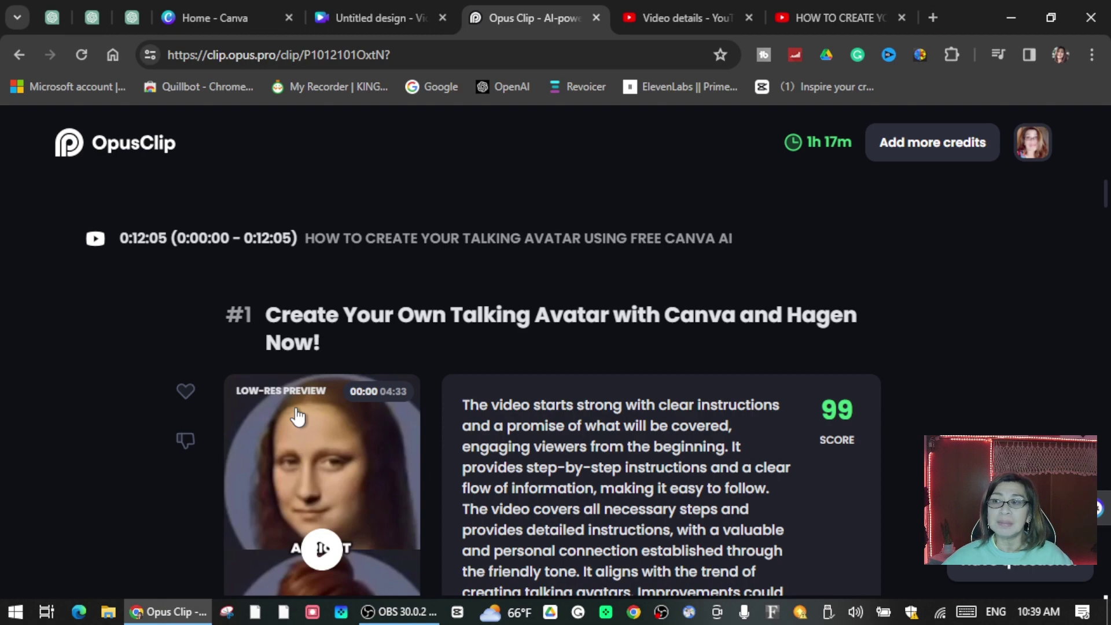
Step: Scroll through clips #1–#6 and their scores, then back up to clip #1
scroll(347, 411, "down", 7)
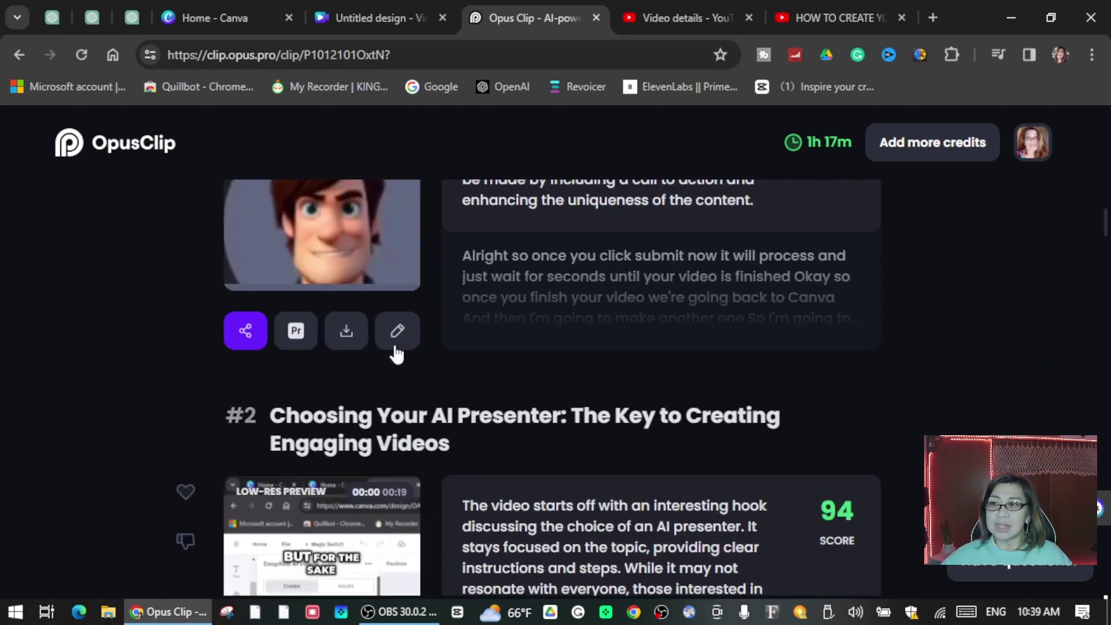
scroll(396, 353, "up", 4)
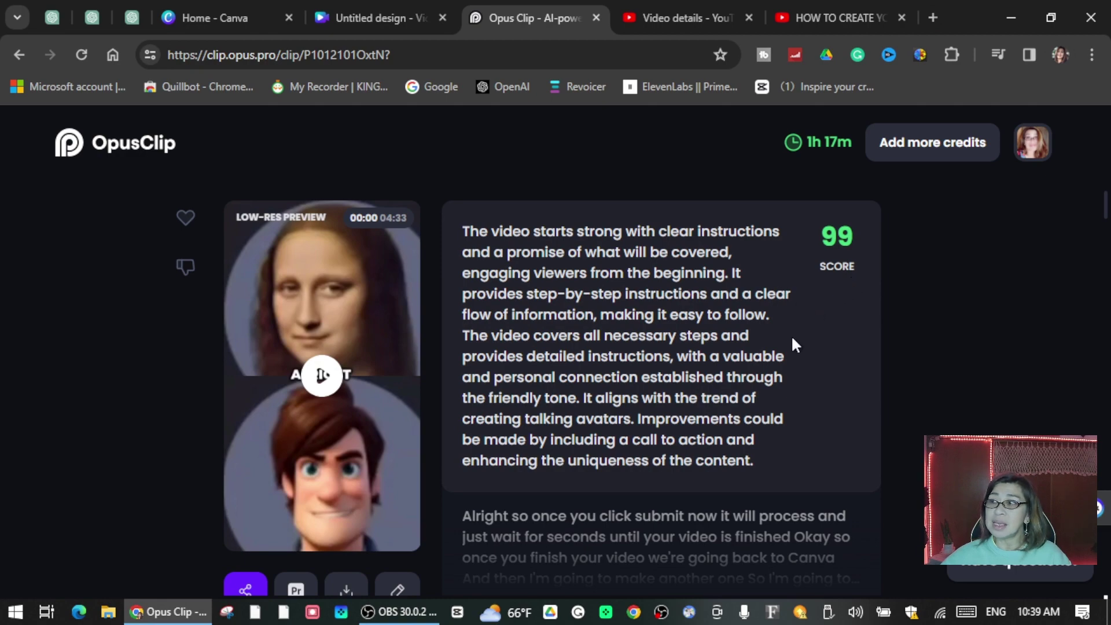
scroll(819, 324, "down", 8)
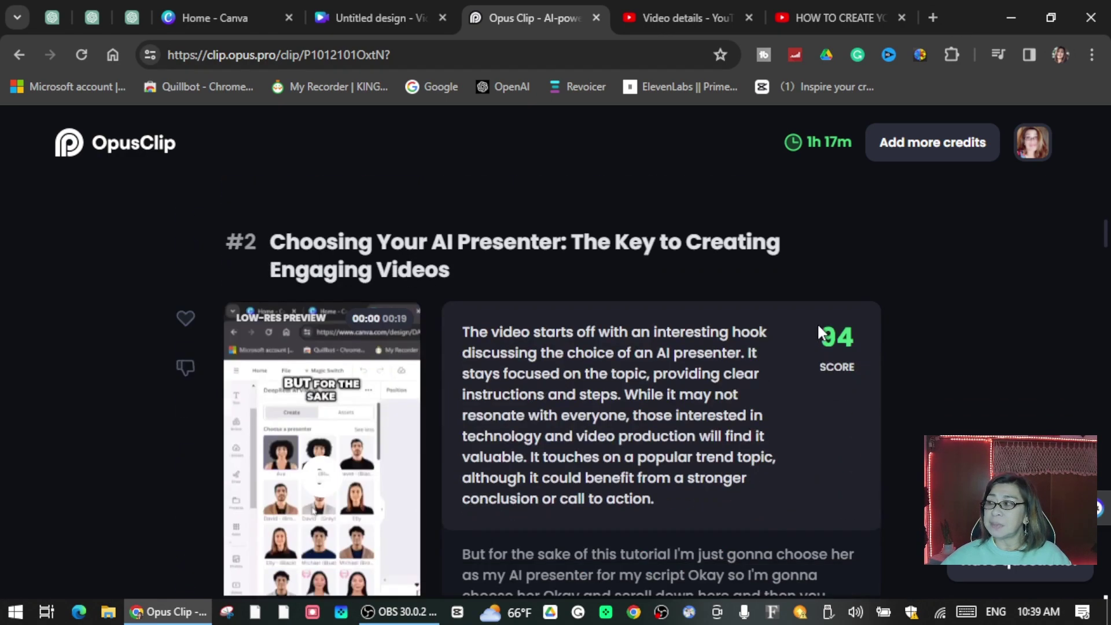
scroll(824, 358, "down", 3)
scroll(827, 368, "down", 9)
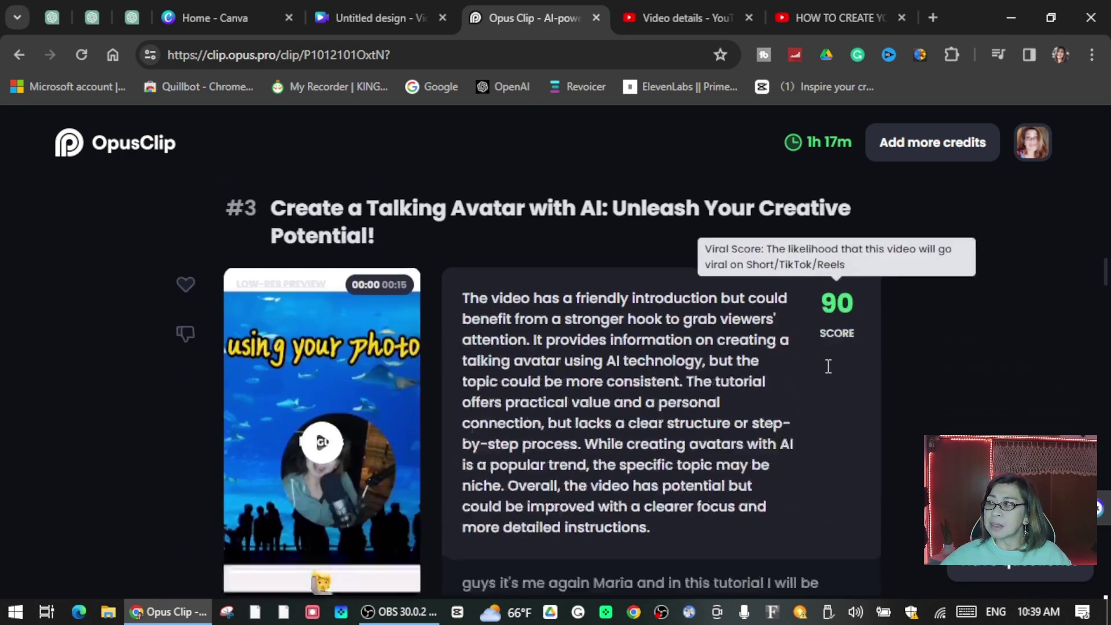
scroll(581, 330, "down", 3)
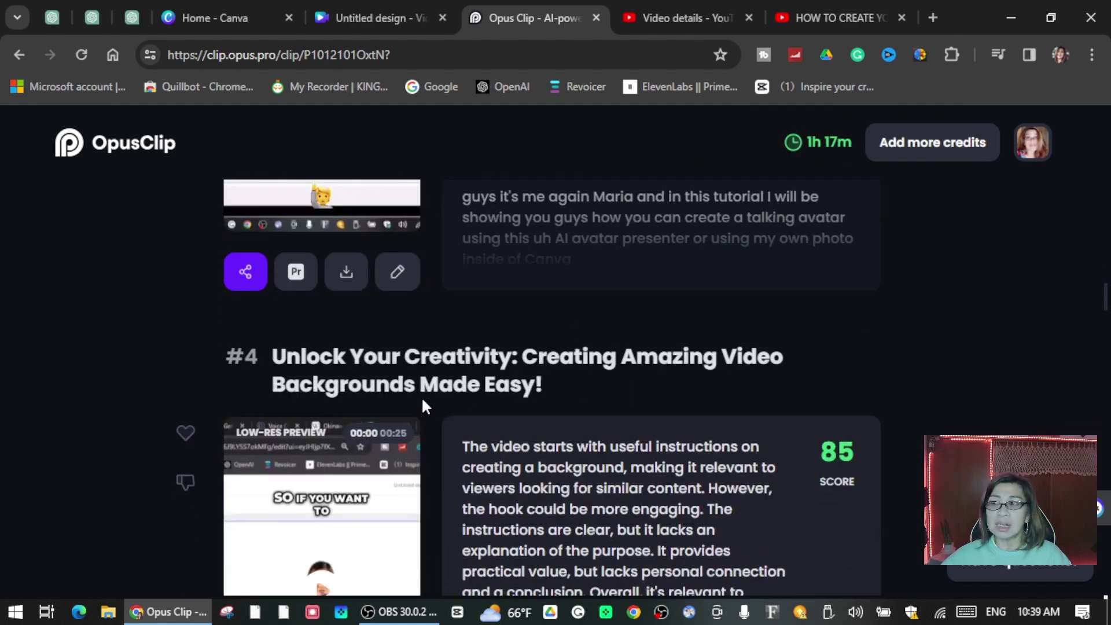
scroll(550, 363, "down", 10)
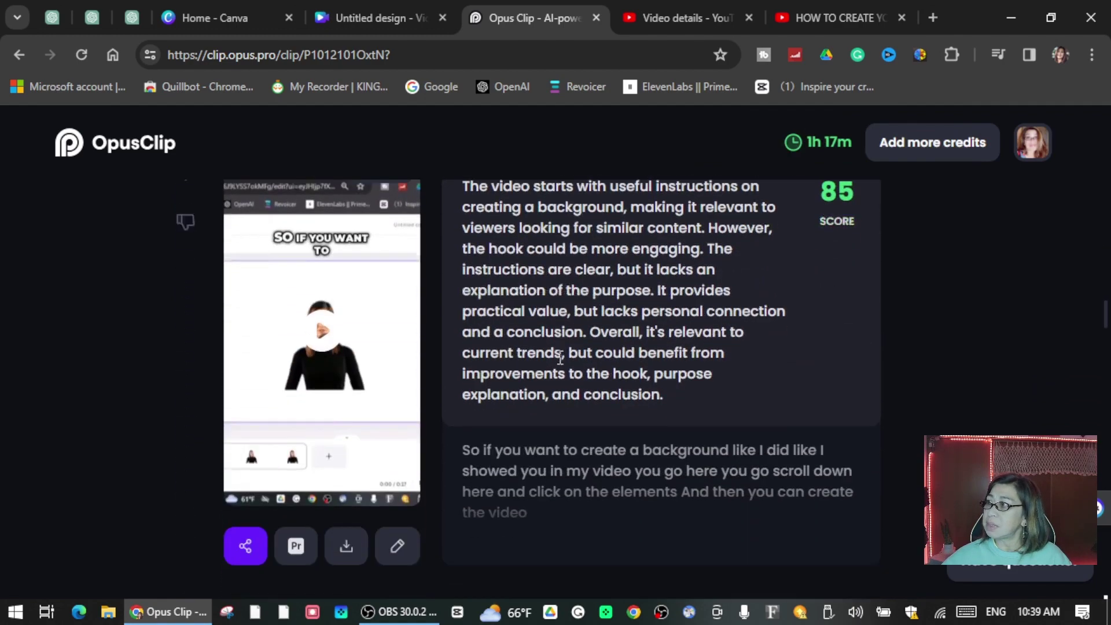
scroll(560, 365, "down", 15)
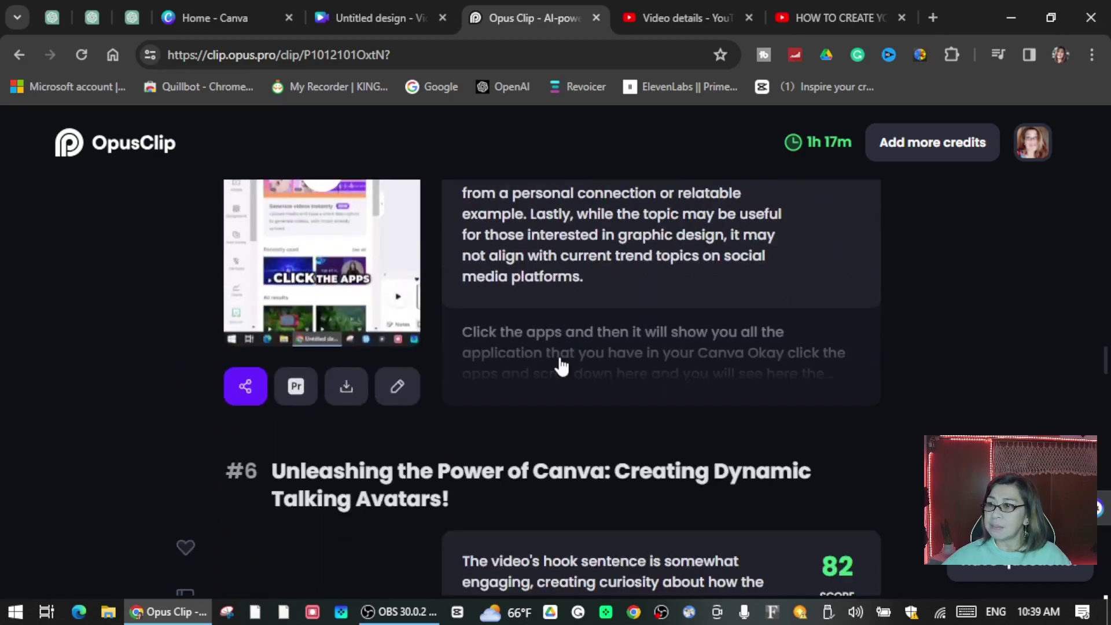
scroll(585, 382, "up", 20)
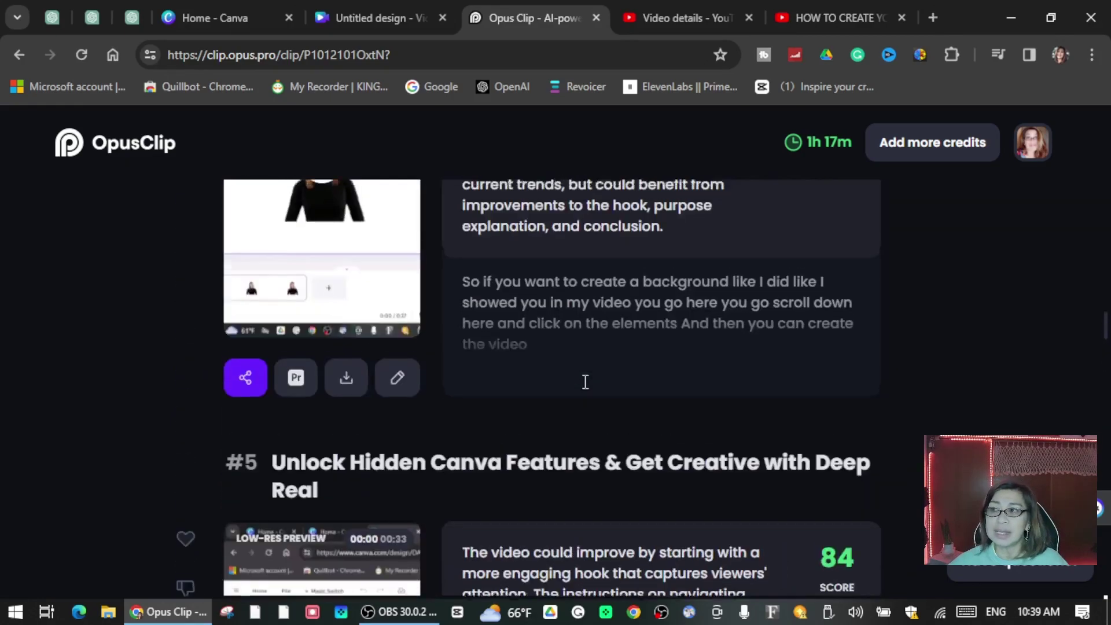
scroll(586, 382, "up", 15)
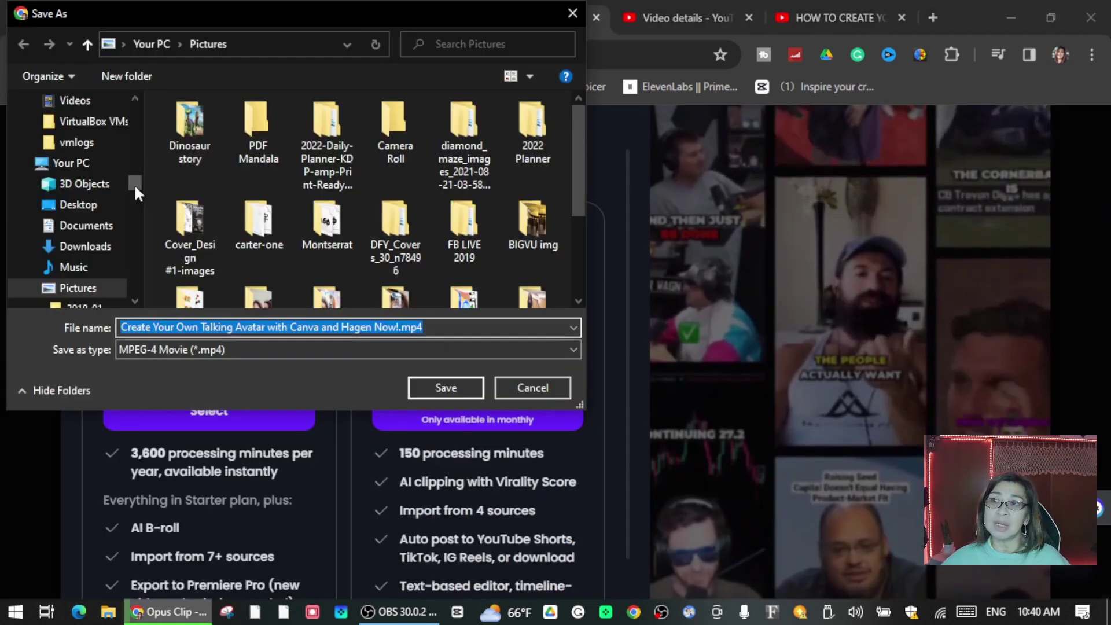
Step: Save clip #1 as an MP4 in the Videos folder
scroll(134, 183, "up", 10)
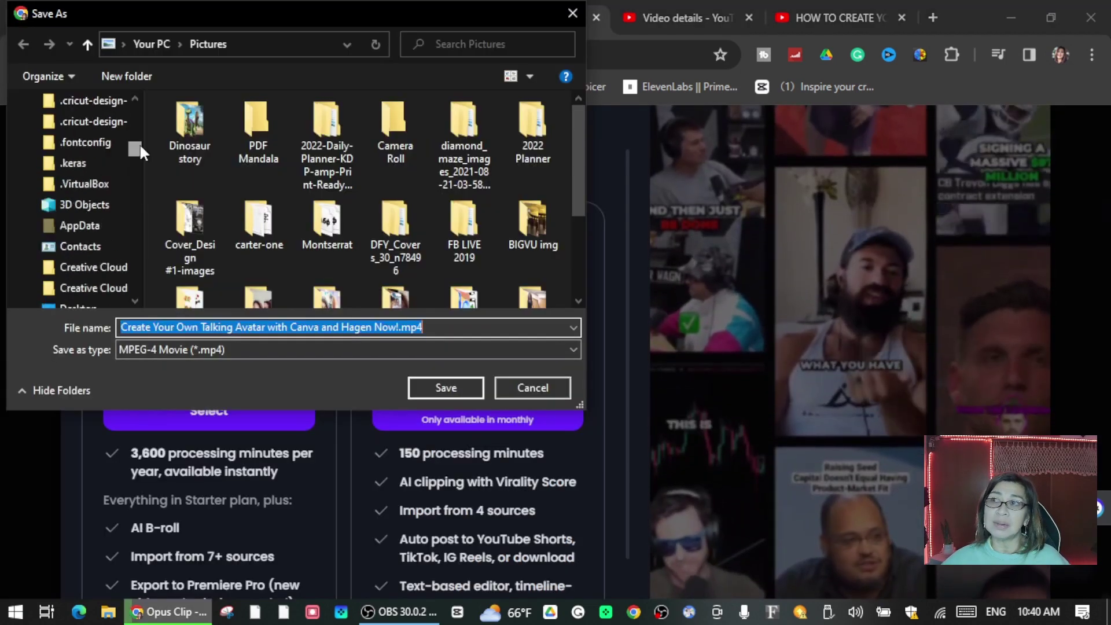
left_click(73, 129)
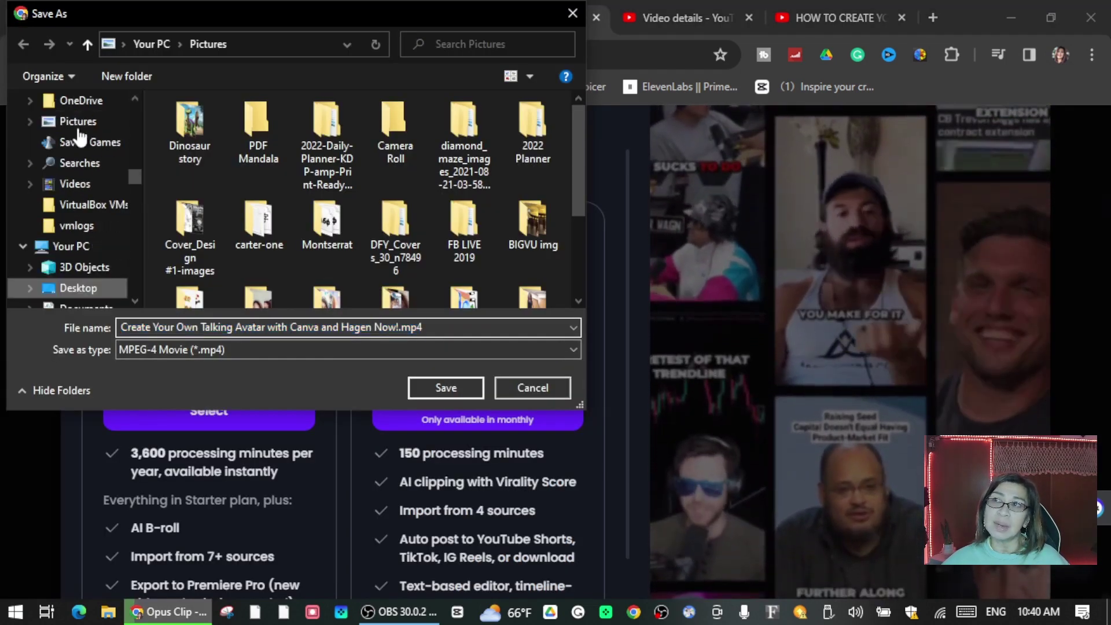
left_click(75, 183)
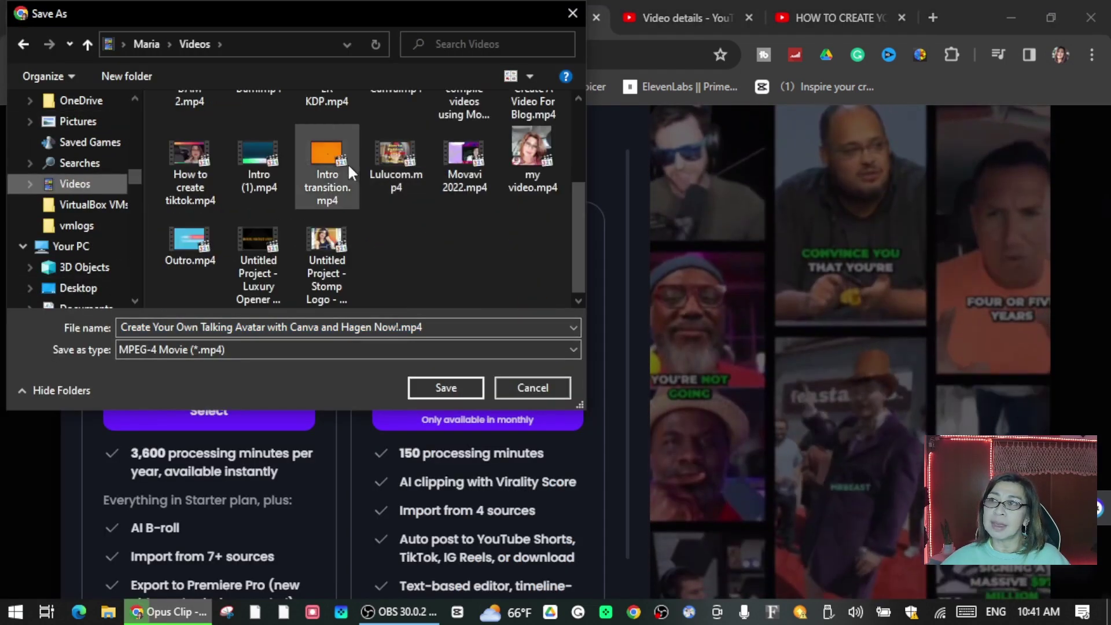
left_click(460, 381)
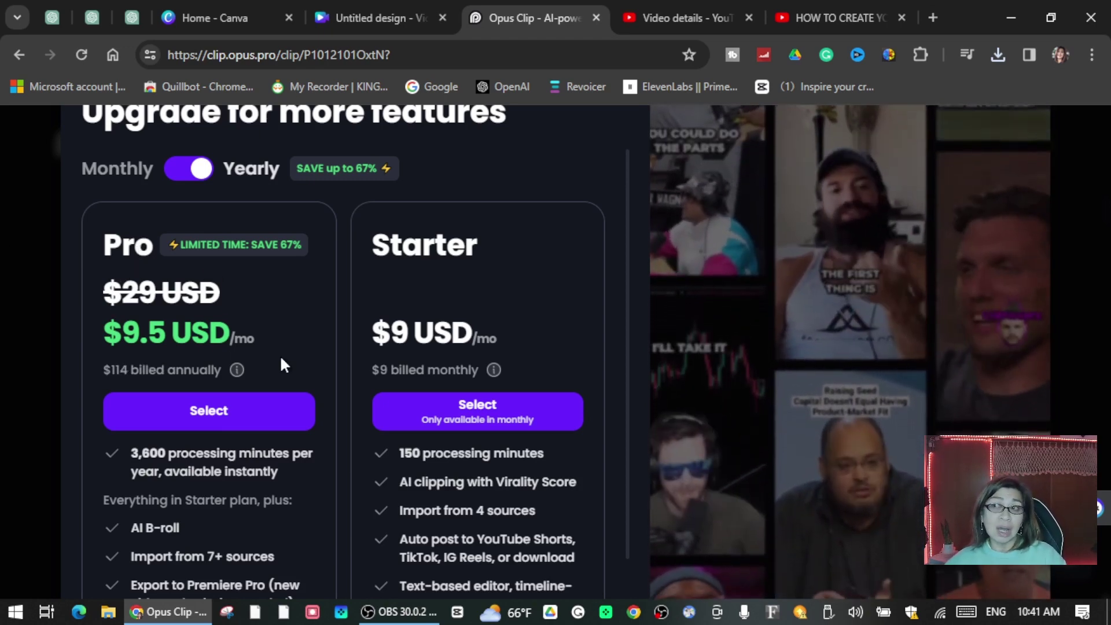
scroll(273, 373, "down", 1)
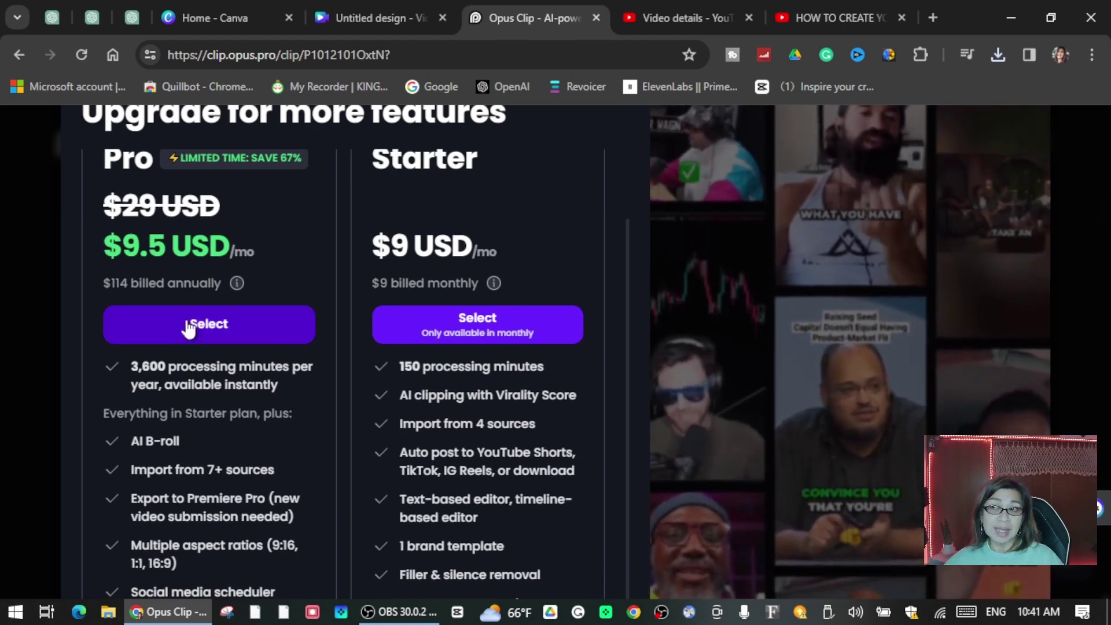
scroll(440, 283, "up", 1)
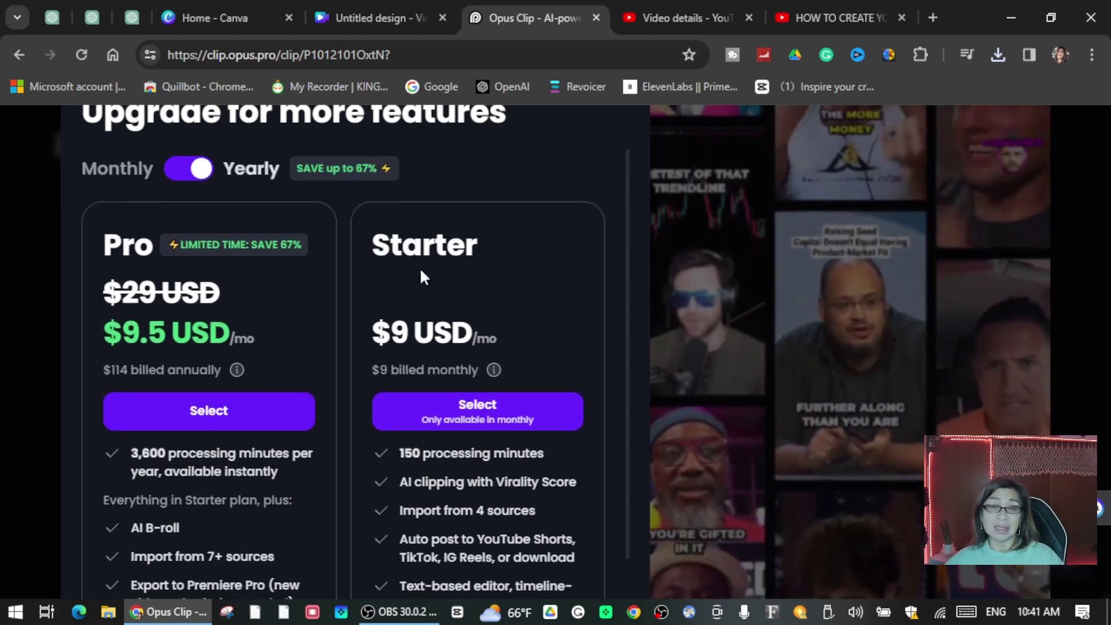
scroll(277, 347, "down", 2)
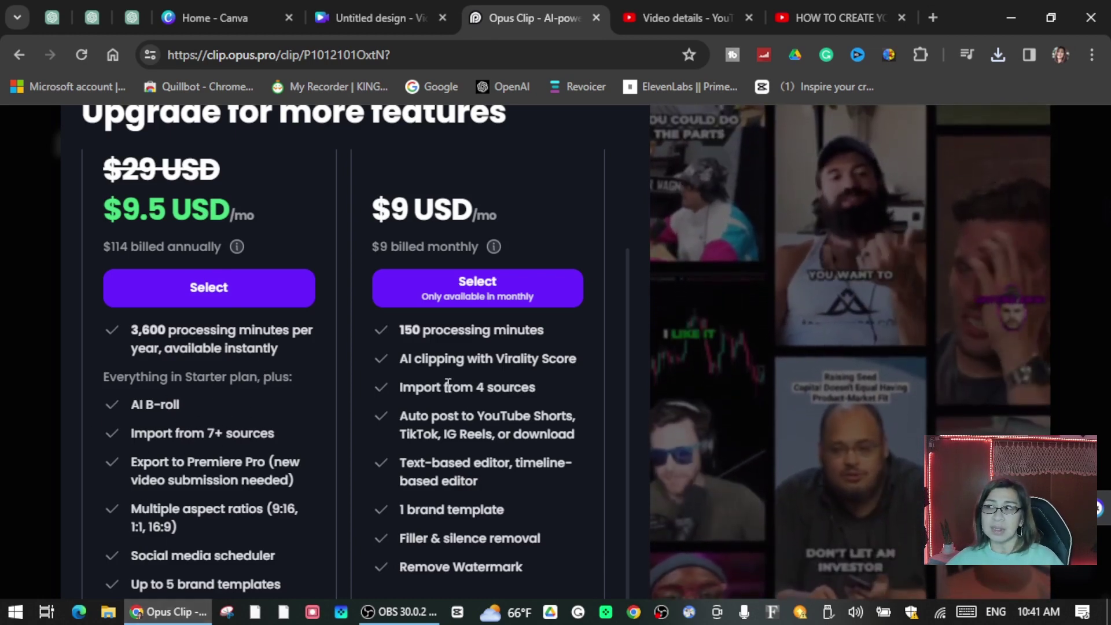
scroll(478, 349, "up", 2)
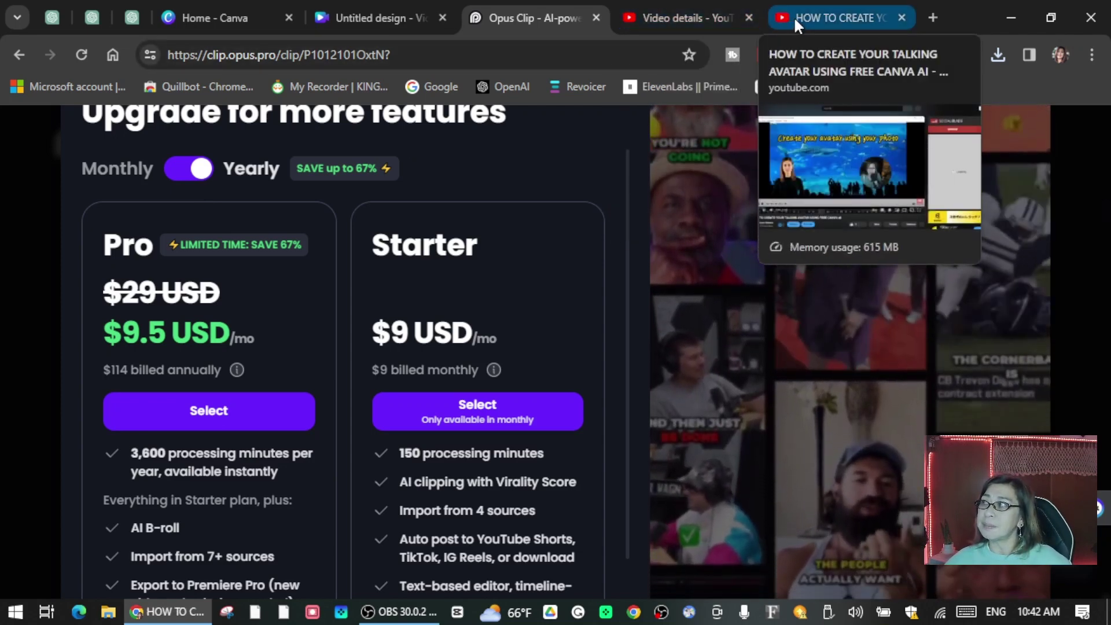
Step: Switch back to the 'HOW TO CREATE YOUR TALKING AVATAR USING FREE CANVA AI' YouTube tab
left_click(793, 16)
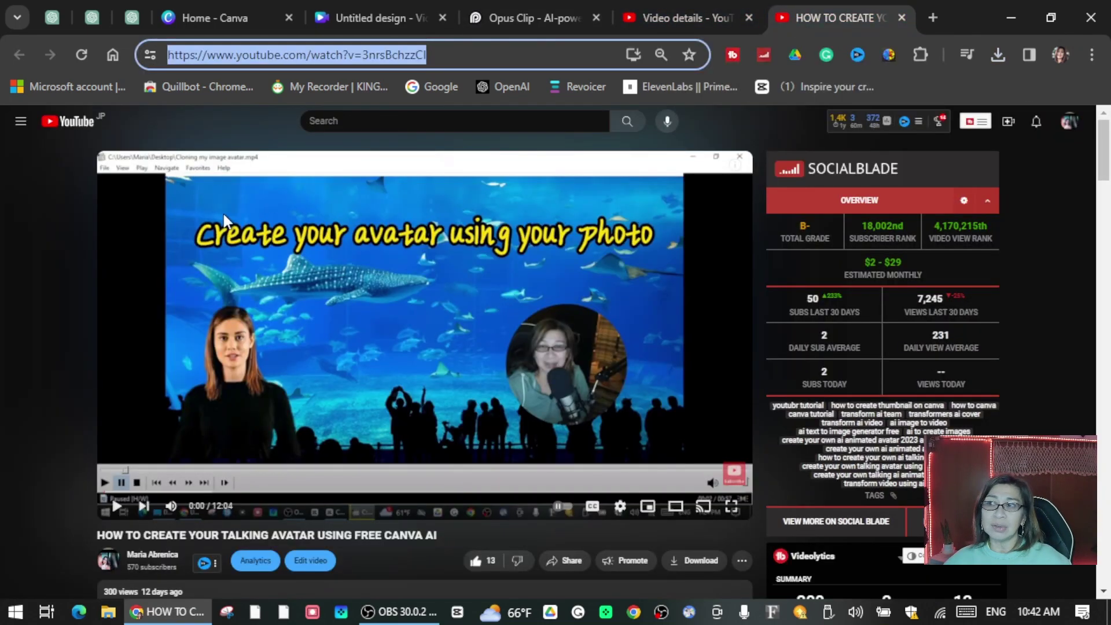